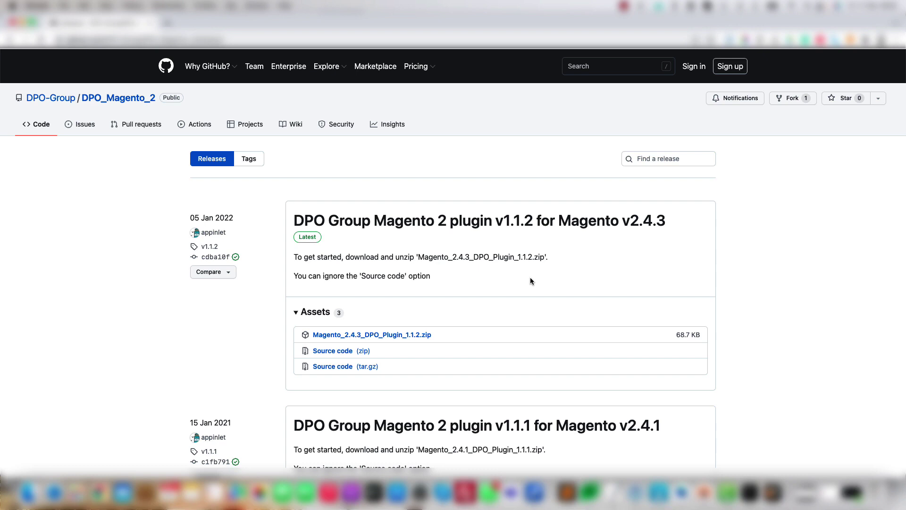
Download the Magento_2.4.3_DPO_Plugin_1.1.2.zip asset from the v1.1.2 release.
left_click(386, 336)
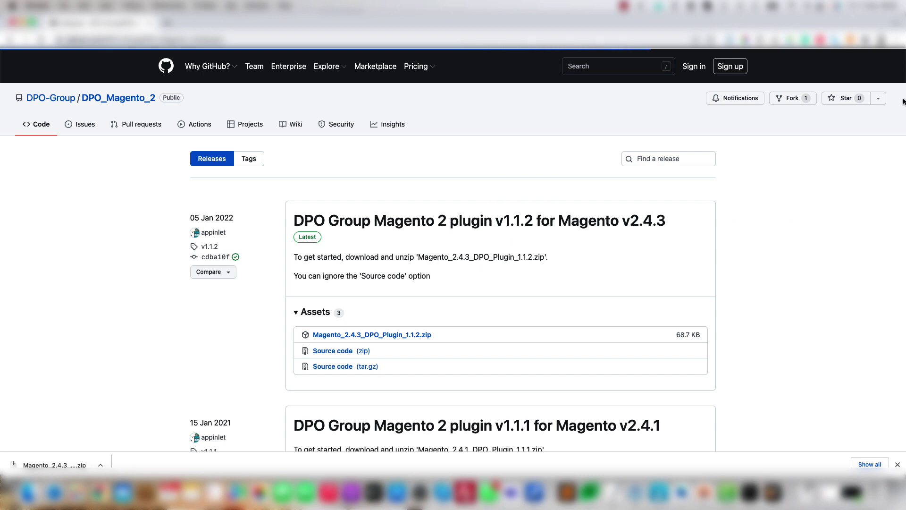
left_click(884, 300)
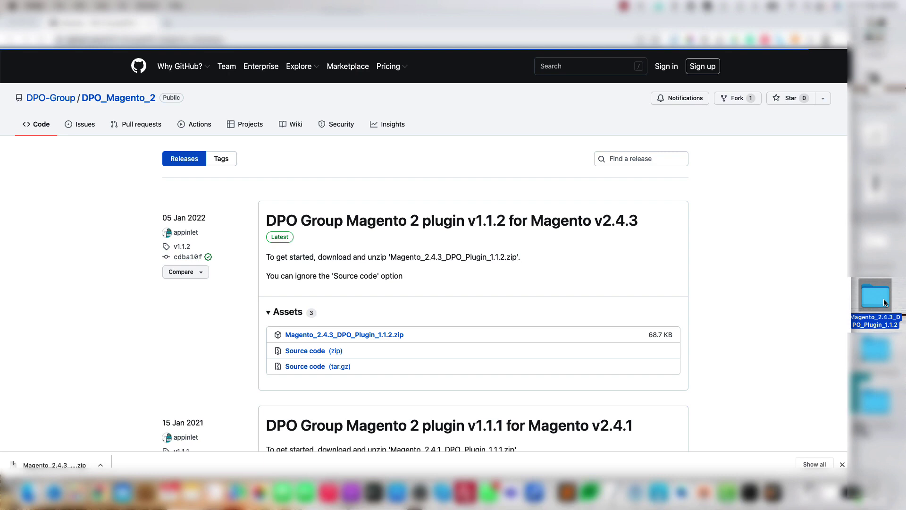
double_click(885, 303)
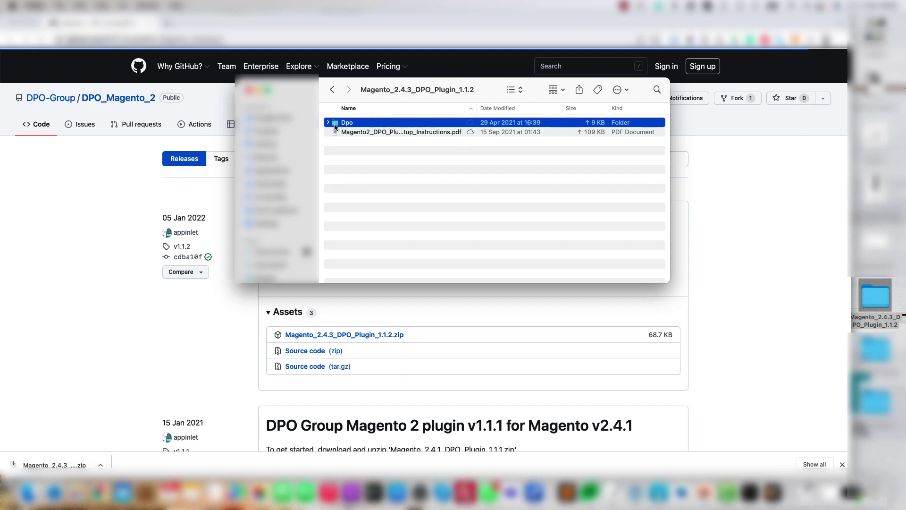
double_click(361, 123)
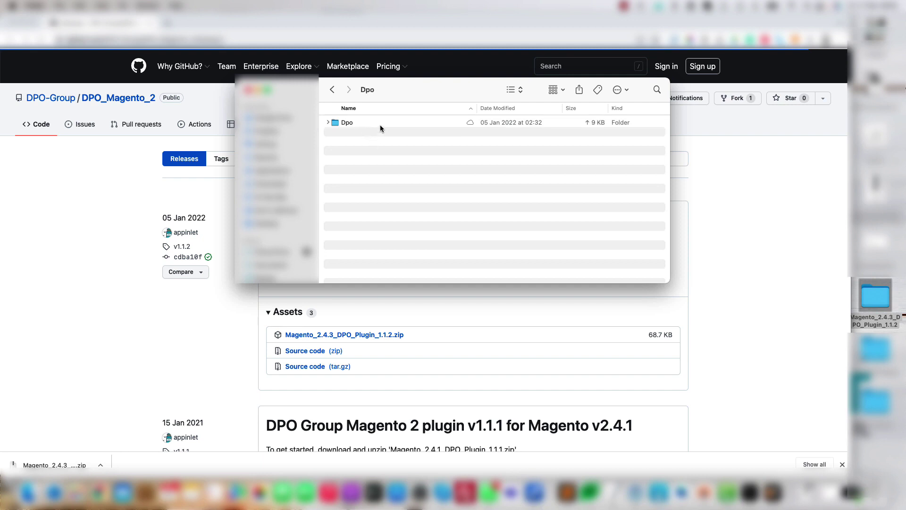
double_click(380, 124)
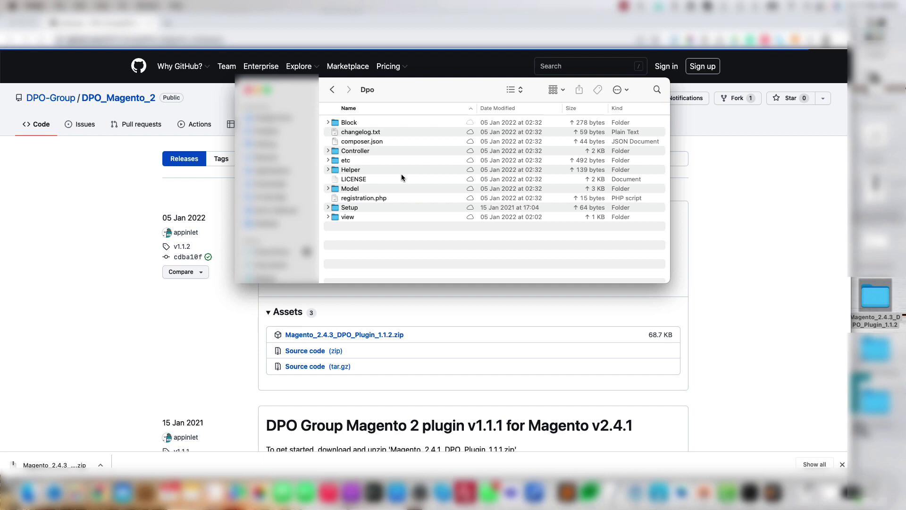
key("super+Up")
key("super+Up")
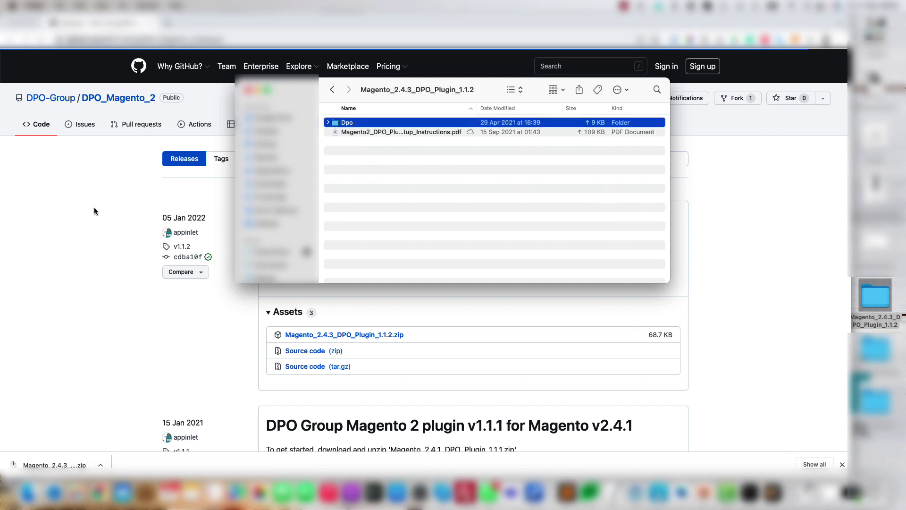
left_click(108, 217)
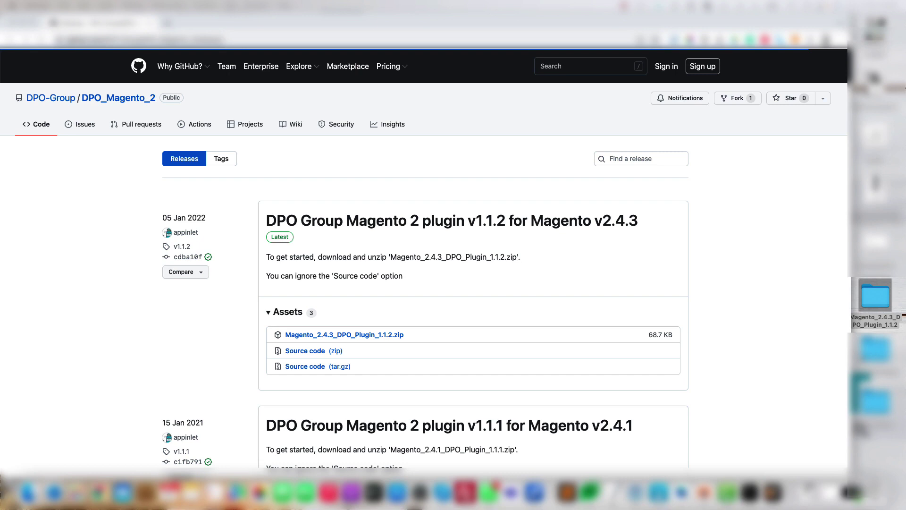
Bring the extracted Magento_2.4.3_DPO_Plugin_1.1.2 folder window back to the front.
left_click(28, 493)
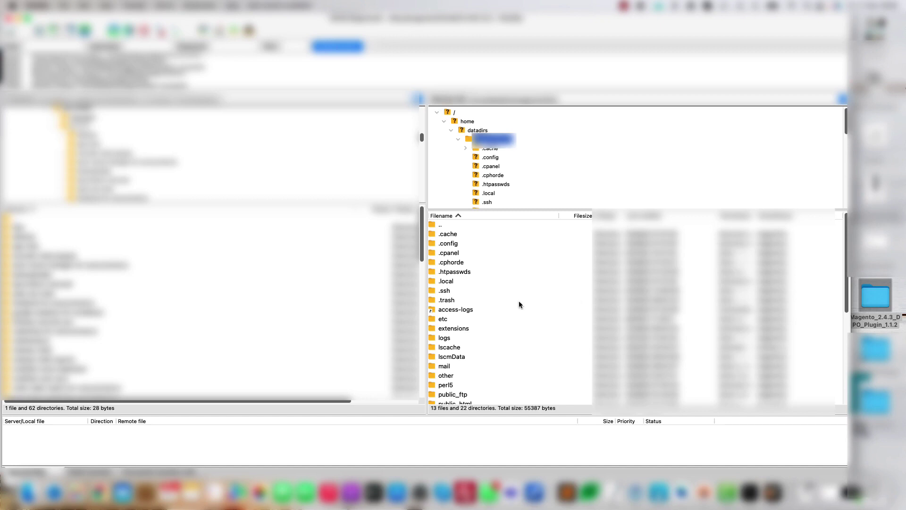
Scroll FileZilla's remote file list to locate the public_html folder.
scroll(486, 330, "down", 5)
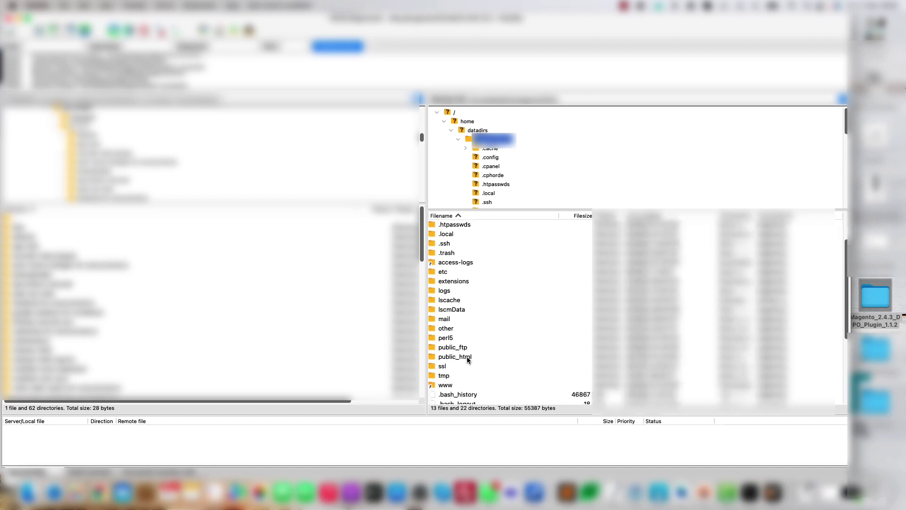
scroll(468, 360, "up", 1)
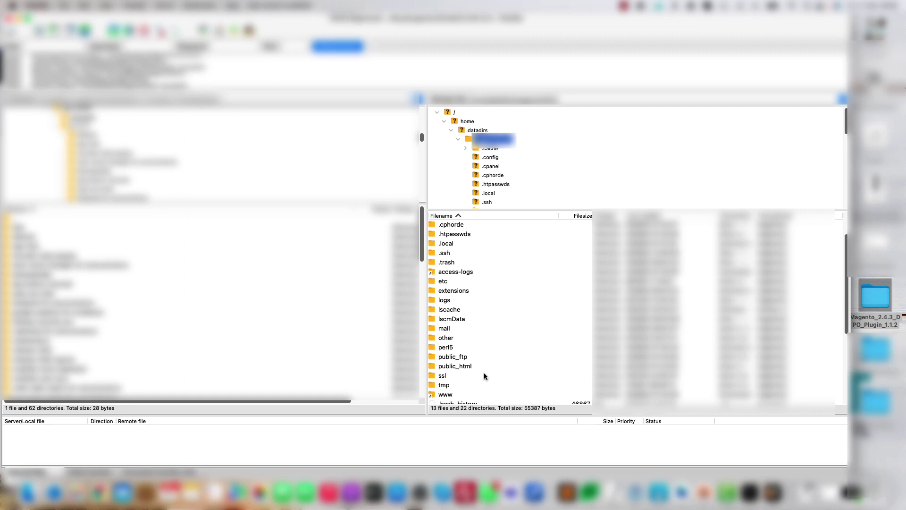
Open the server's public_html folder in FileZilla's remote pane.
double_click(467, 369)
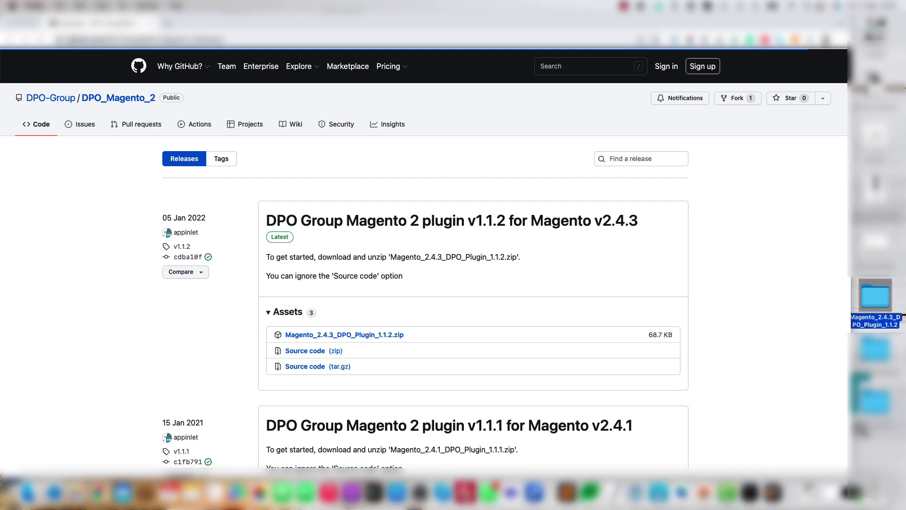
In the SSH Terminal session, change into public_html with cd public_html.
key("super+Tab")
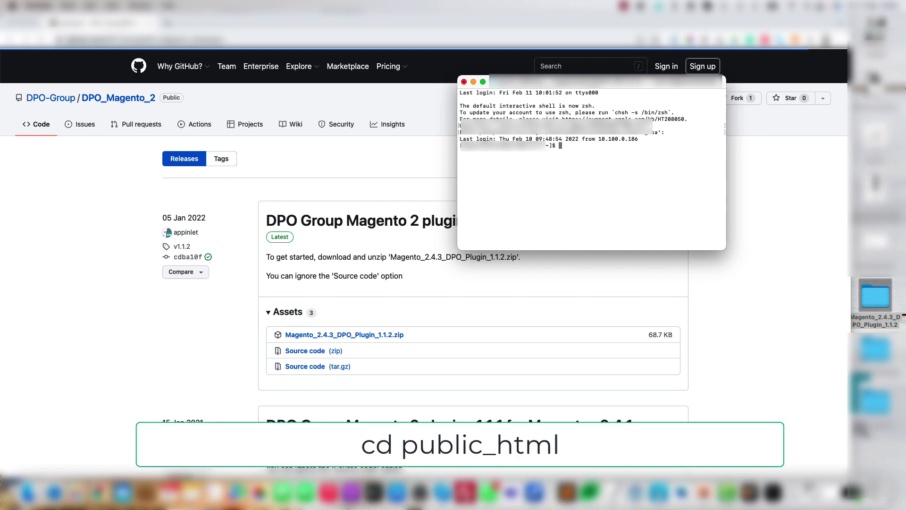
type("cd public_html")
key("Return")
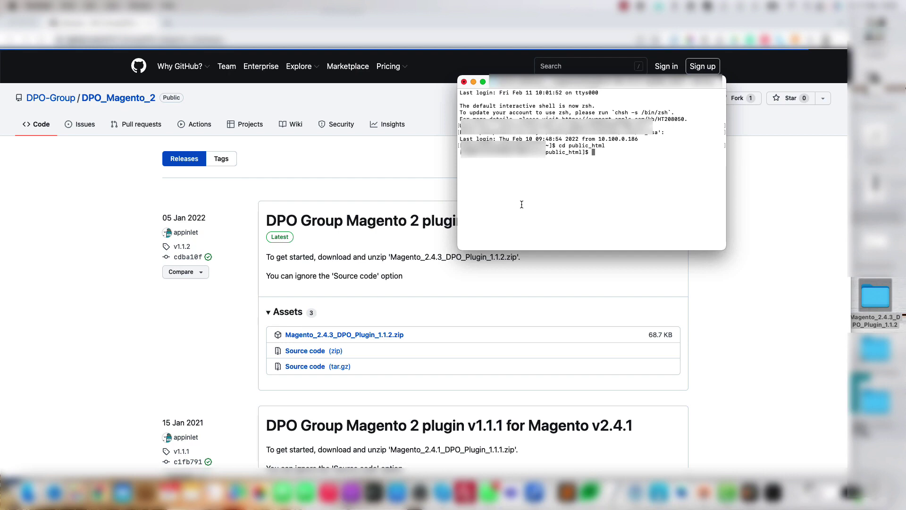
List all files in public_html with ls -la.
type("ls ")
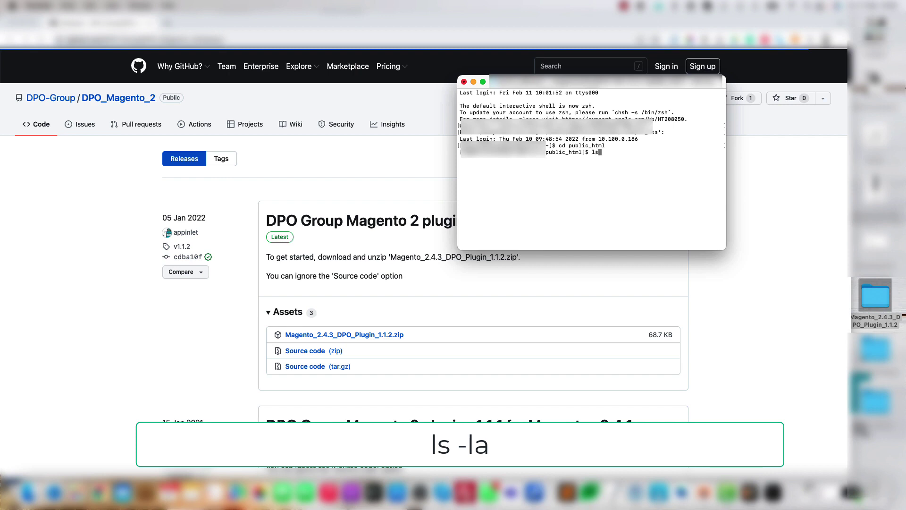
type("-la")
key("Return")
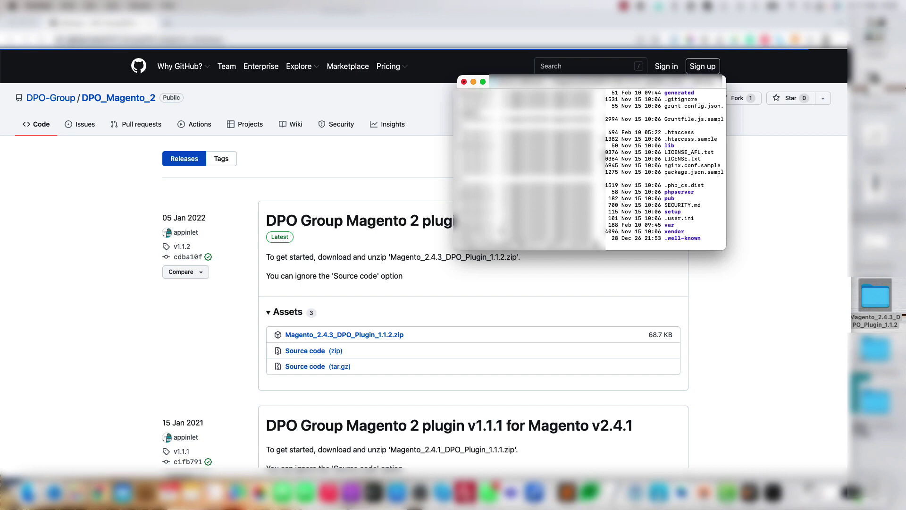
Run bin/magento module:enable Dpo_Dpo with --clear-static-content.
type("php bin/magento module:enable DirectPayOnline_Plug --clear-static-content")
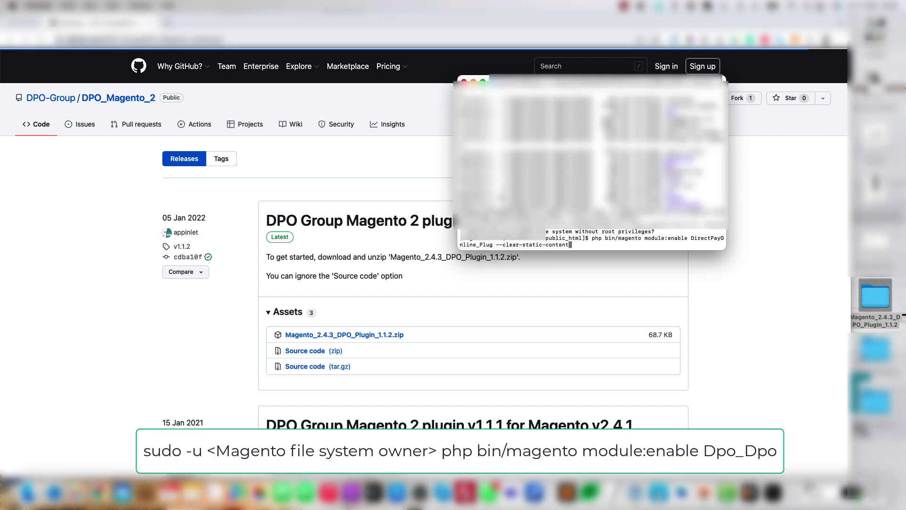
key("Return")
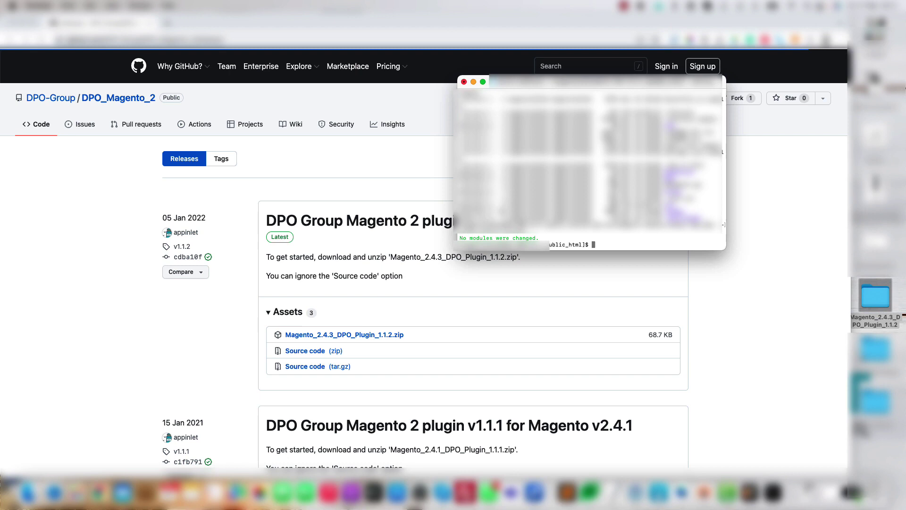
key("super+Tab")
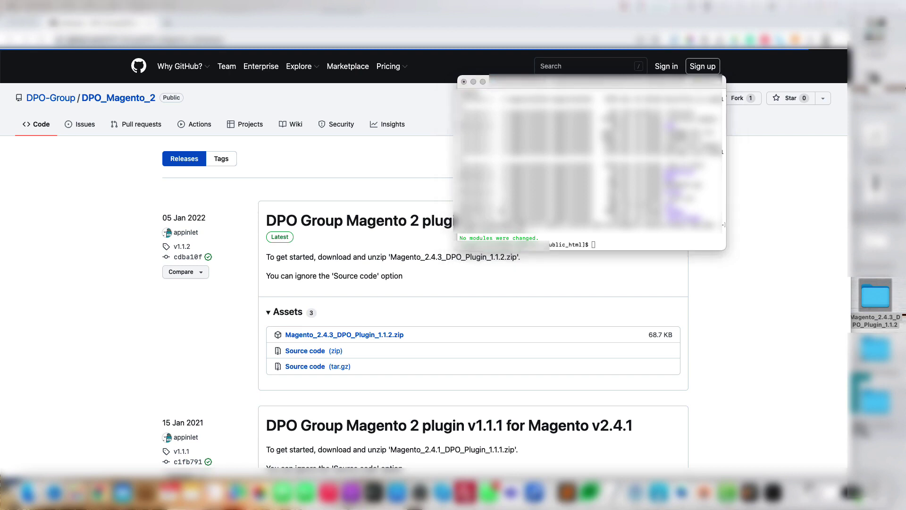
Run Magento's setup:upgrade command in Terminal.
left_click(639, 246)
type("php bin/magento setup:upgrade")
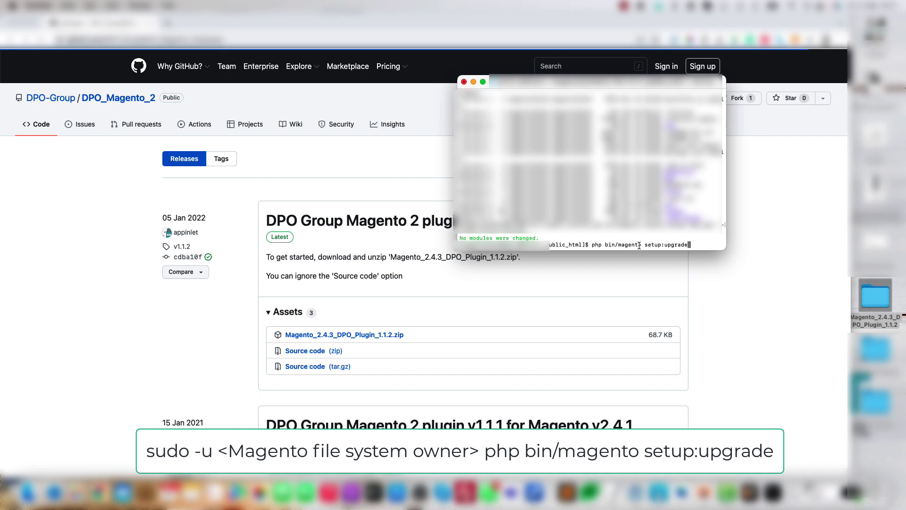
key("Return")
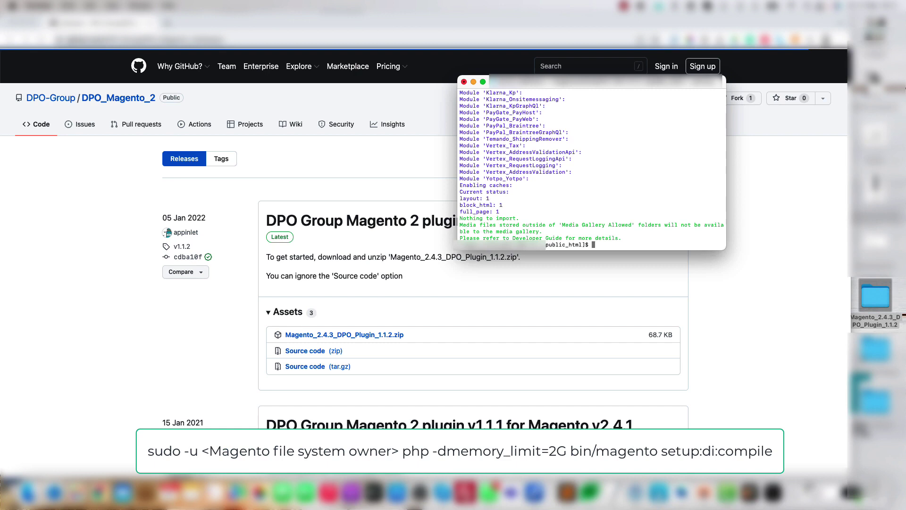
Run setup:di:compile with 2G memory, removing the duplicated 'php' so it completes.
type("php -dmemory_limit=2G php bin/magento setup:di:compile")
key("Return")
key("Up")
key("Left")
key("Left")
key("Left")
key("Left")
key("Left")
key("Left")
key("Left")
key("Left")
key("Left")
key("Left")
key("Left")
key("Left")
key("Left")
key("Left")
key("Left")
key("Left")
key("Left")
key("Left")
key("Left")
key("Left")
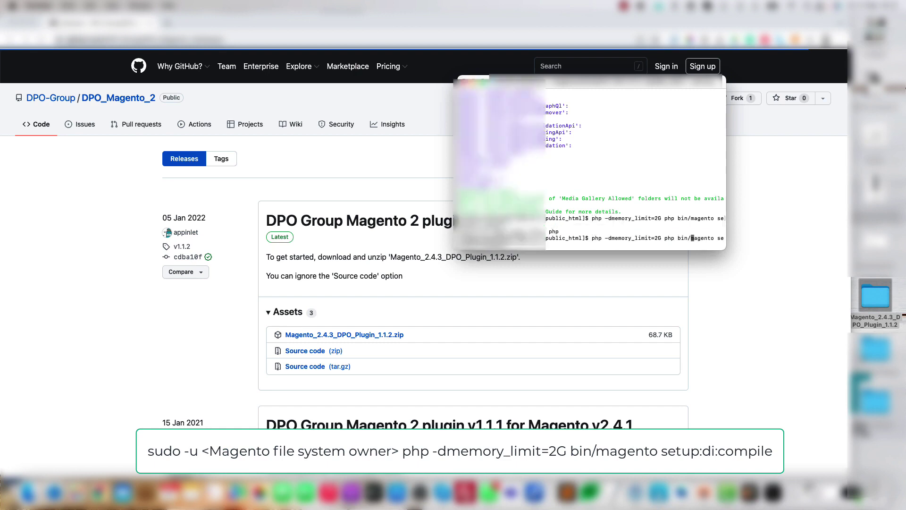
key("Left")
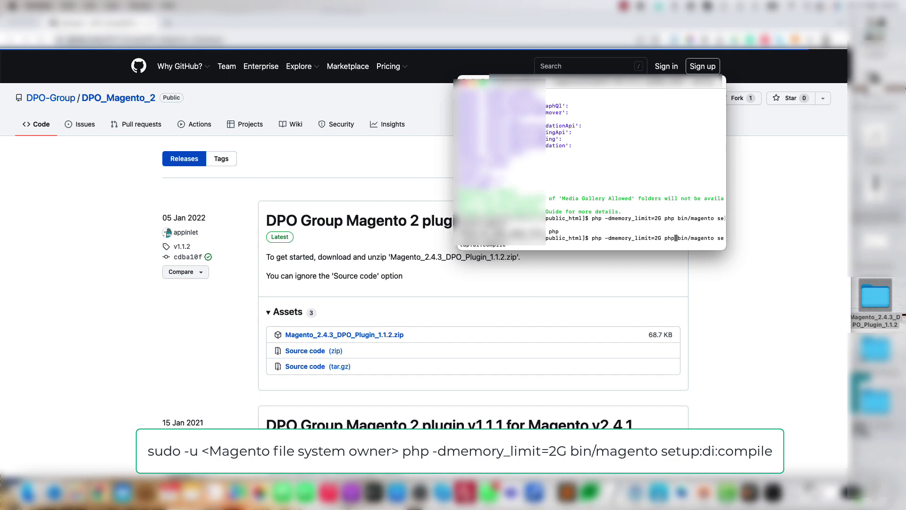
key("BackSpace")
key("BackSpace")
key("BackSpace")
key("BackSpace")
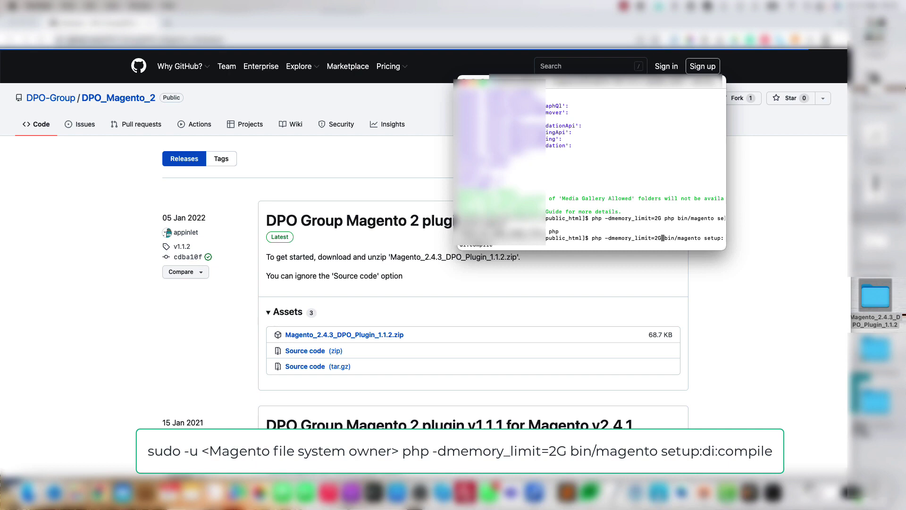
key("Return")
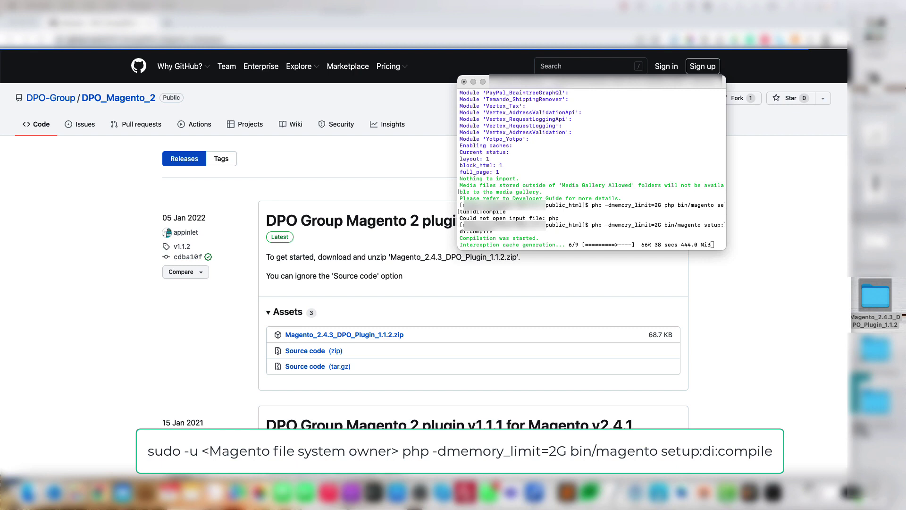
key("super+Tab")
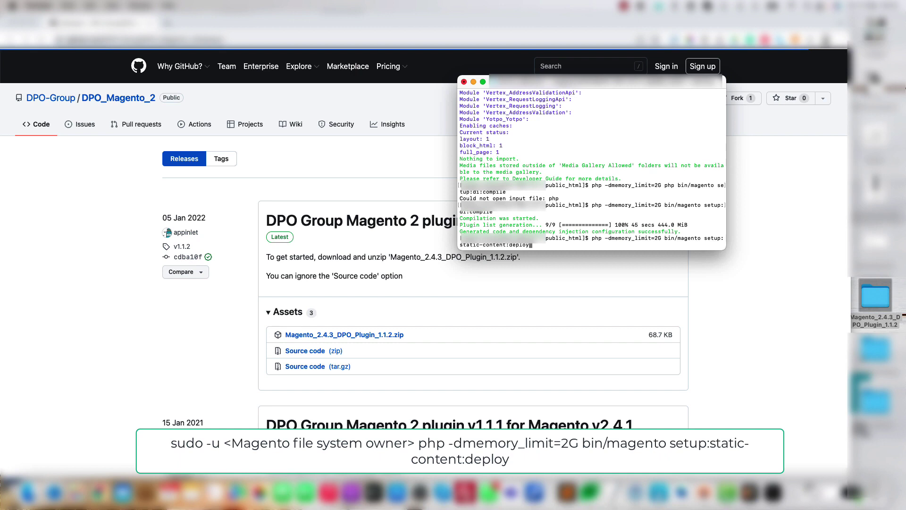
Run setup:static-content:deploy, then rerun it with -f to force deployment.
key("Return")
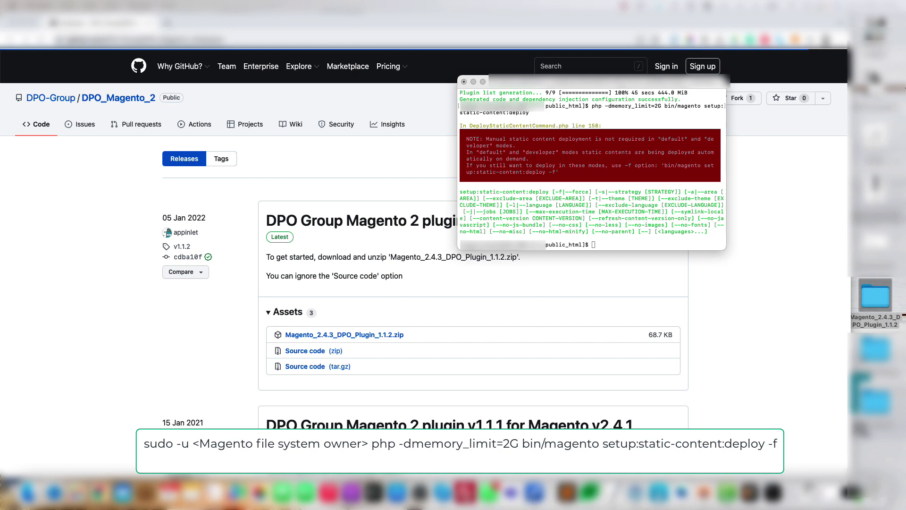
key("Up")
type("-f")
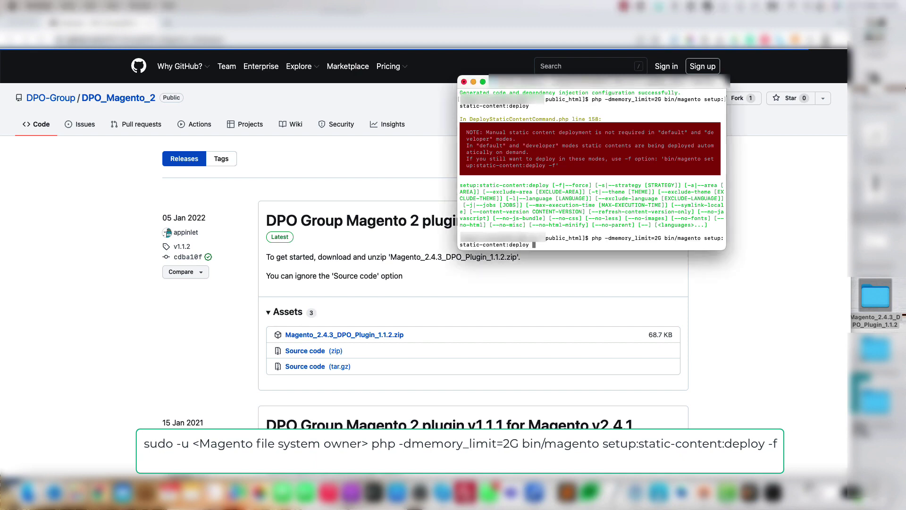
key("Return")
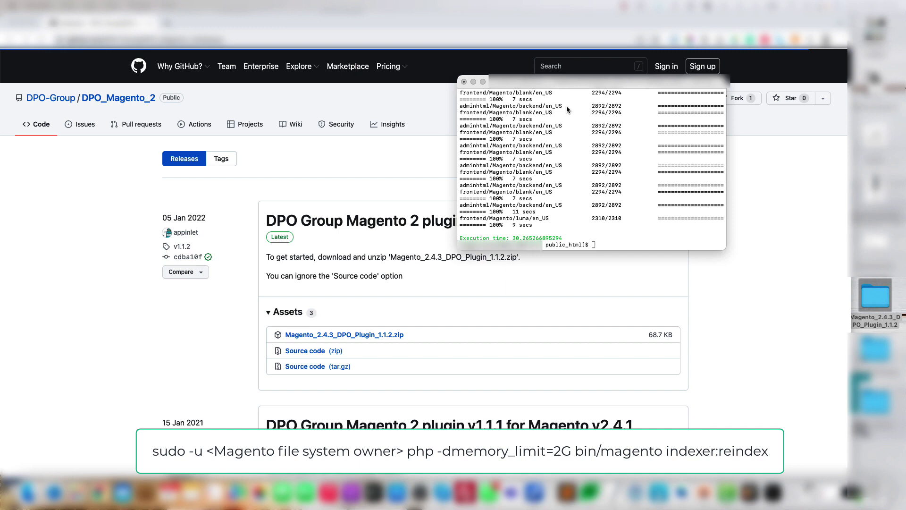
Run bin/magento indexer:reindex and cache:clean, then return to the Magento admin Dashboard.
type("php -dmemory_limit=2G bin/magento indexer:reindex")
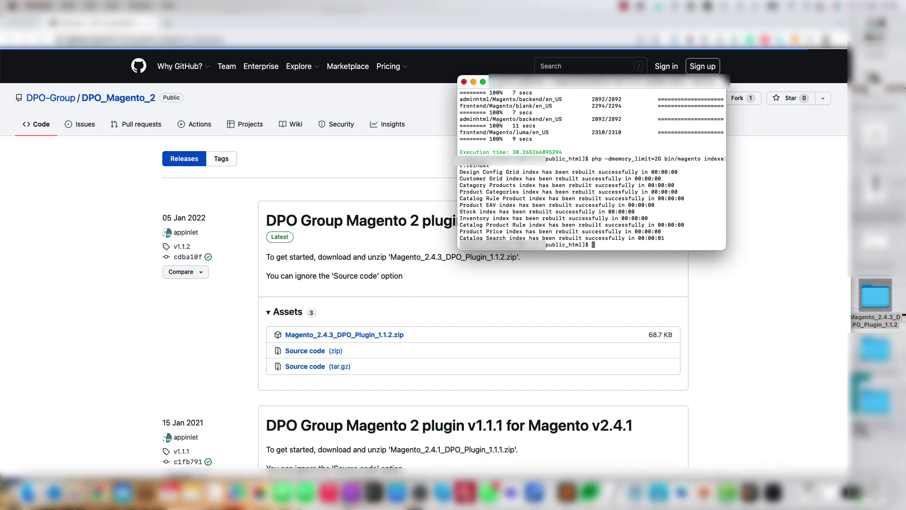
key("super+Tab")
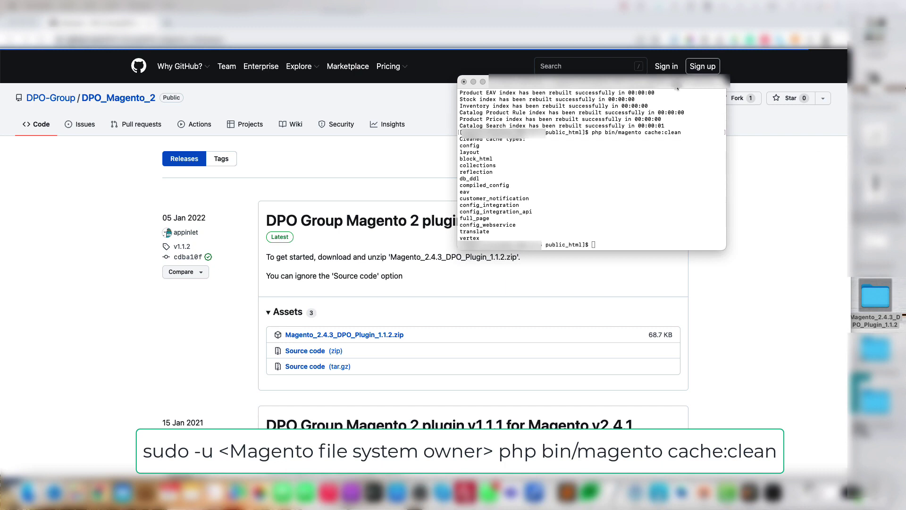
left_click(663, 87)
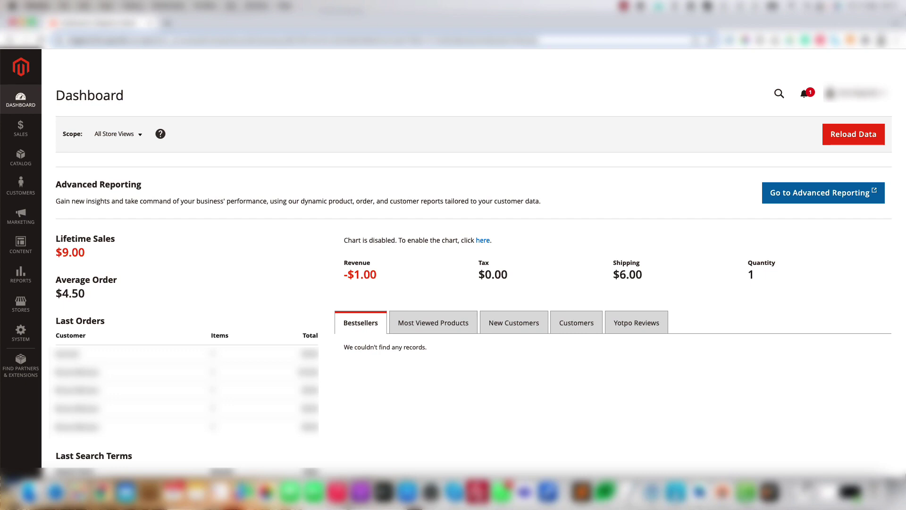
Go to Stores > Configuration > Sales > Payment Methods and scroll to the DPO section.
left_click(24, 301)
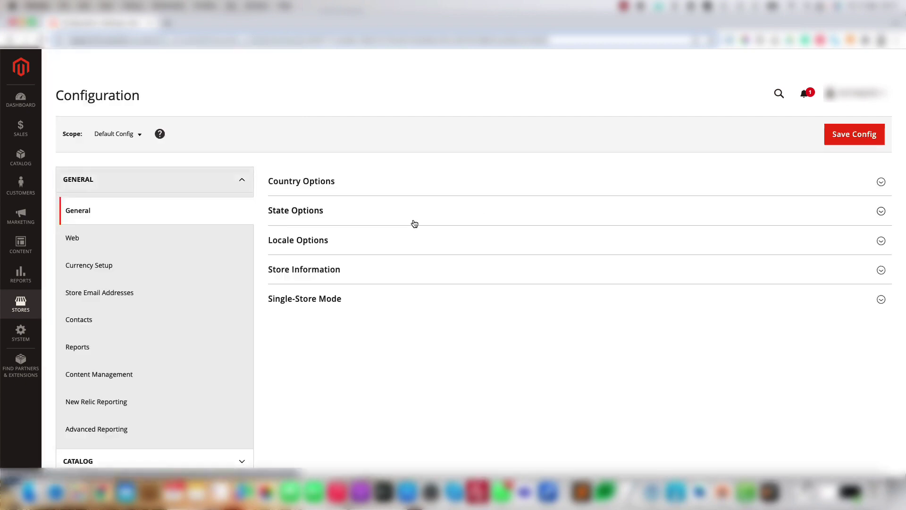
scroll(413, 223, "down", 5)
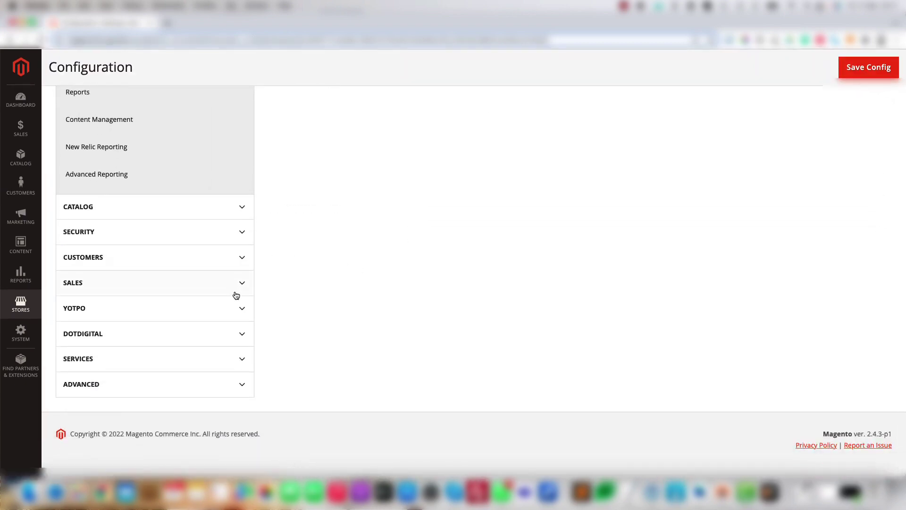
left_click(95, 288)
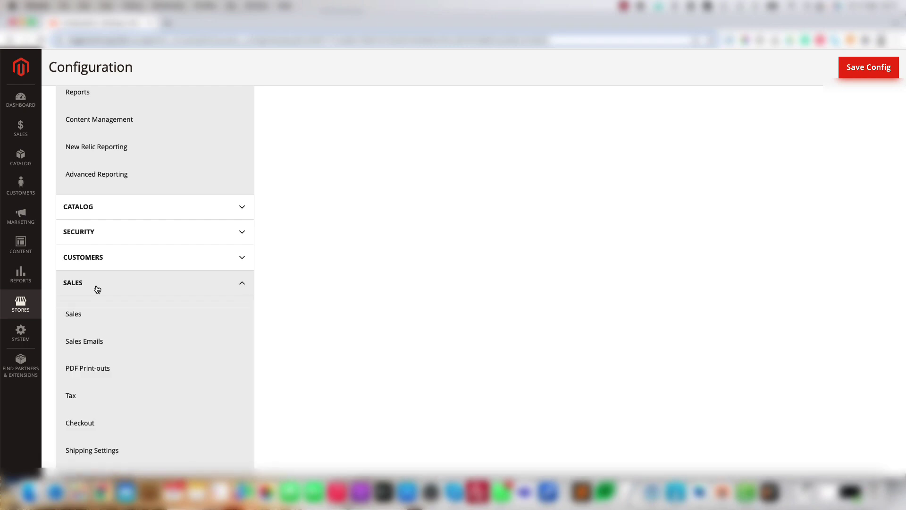
scroll(98, 289, "down", 5)
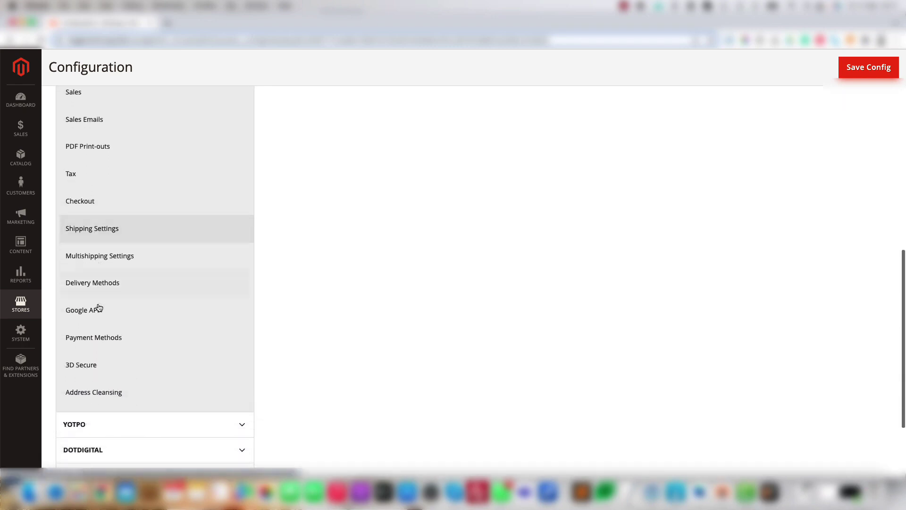
left_click(115, 344)
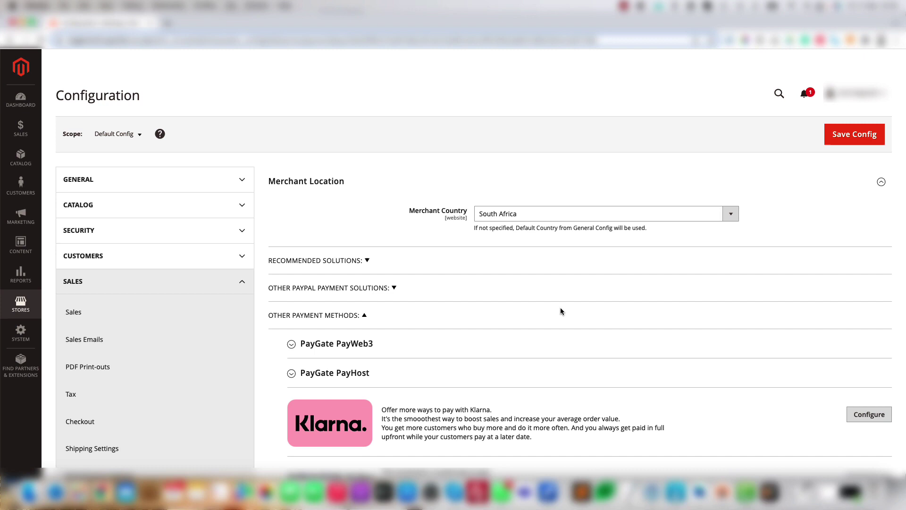
scroll(561, 309, "down", 3)
scroll(561, 310, "down", 6)
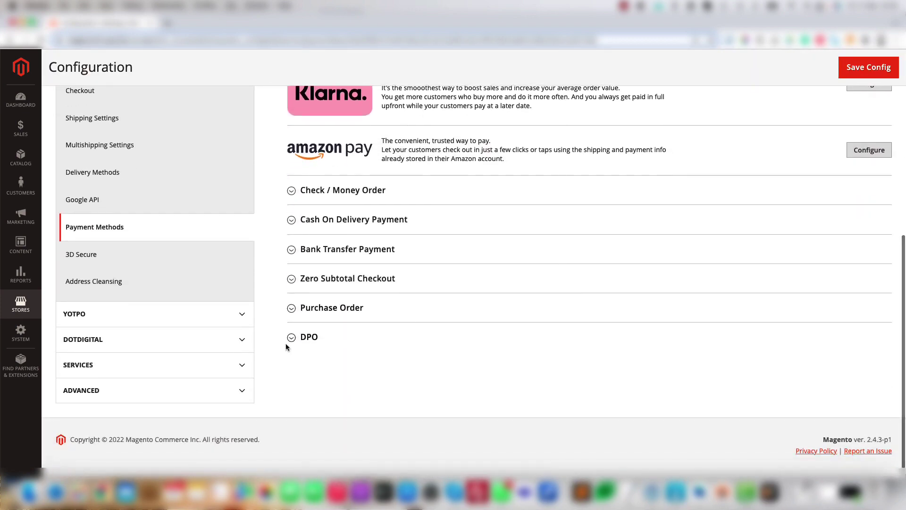
Expand the DPO payment settings and leave Enabled set to Yes.
left_click(298, 337)
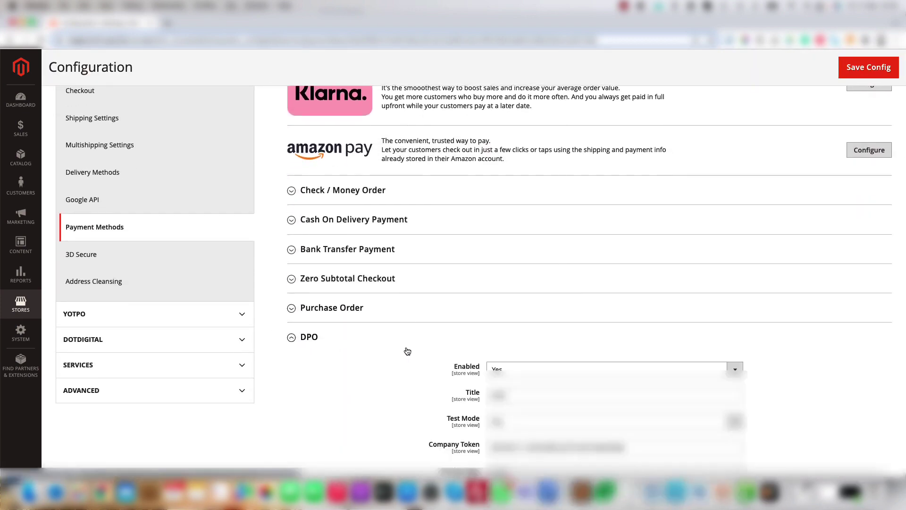
scroll(408, 352, "down", 1)
scroll(407, 352, "down", 5)
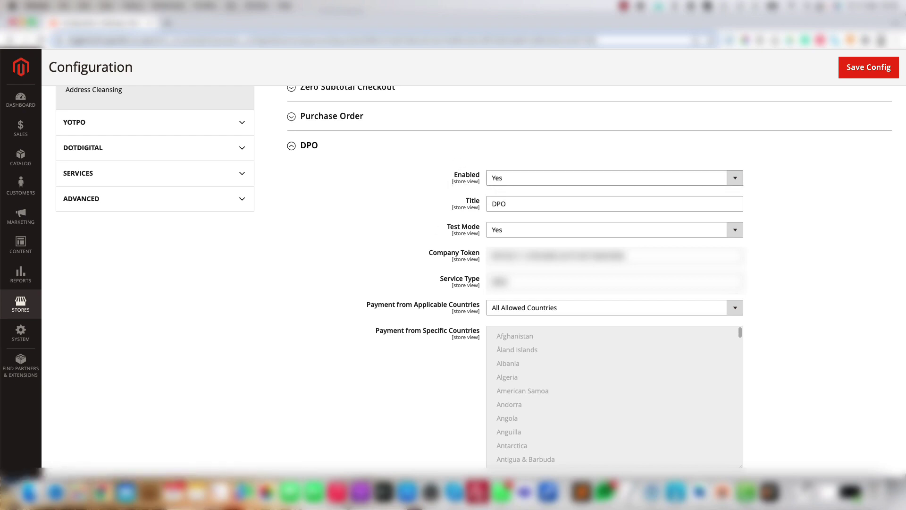
left_click(520, 179)
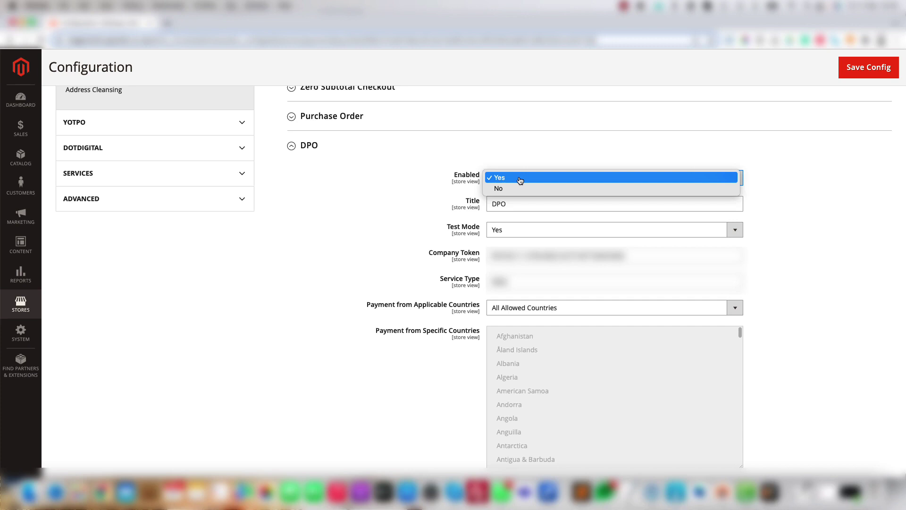
left_click(532, 189)
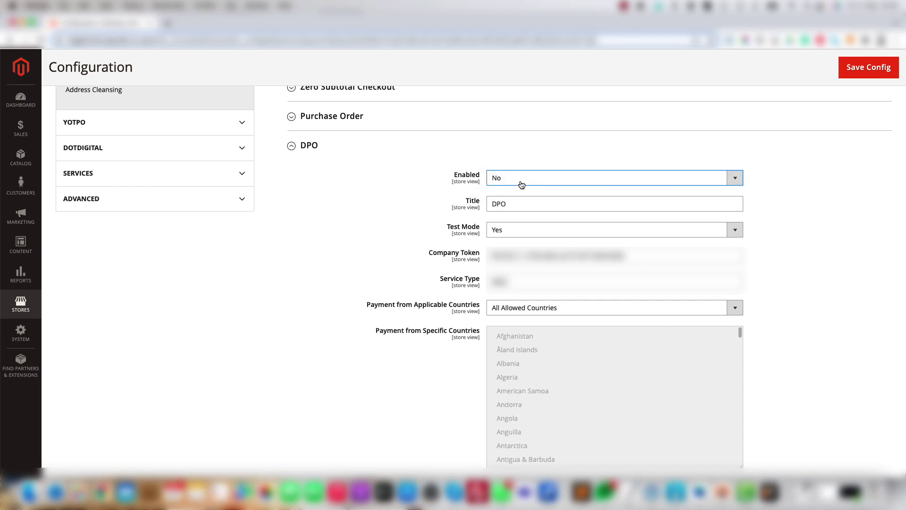
left_click(516, 180)
left_click(508, 166)
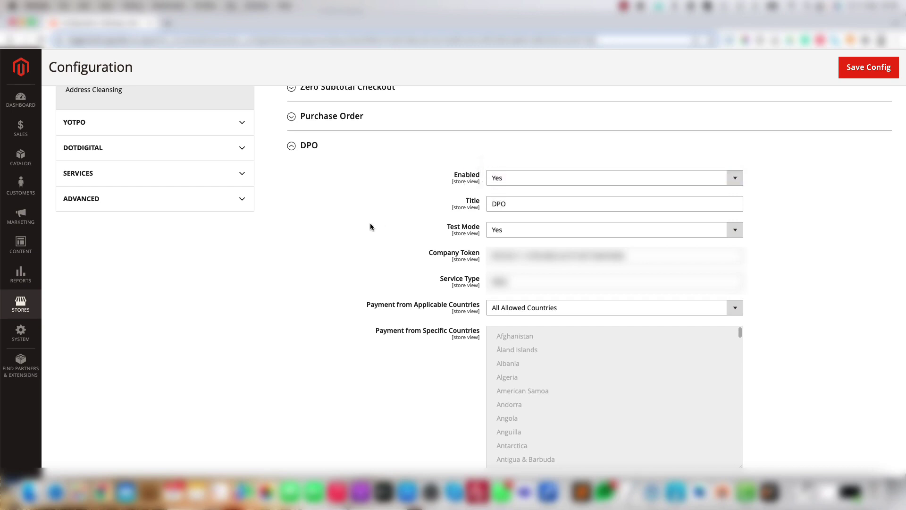
scroll(371, 223, "down", 1)
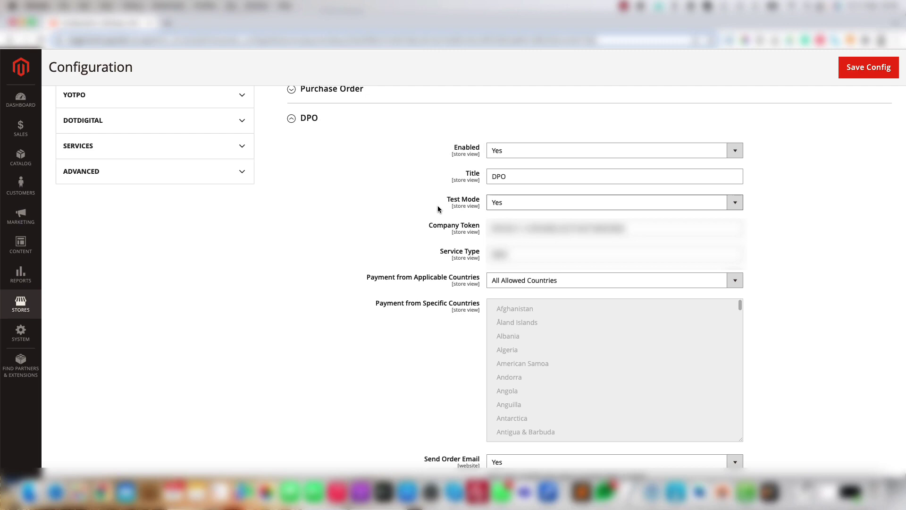
Switch DPO Test Mode to Yes.
left_click(438, 209)
key("n")
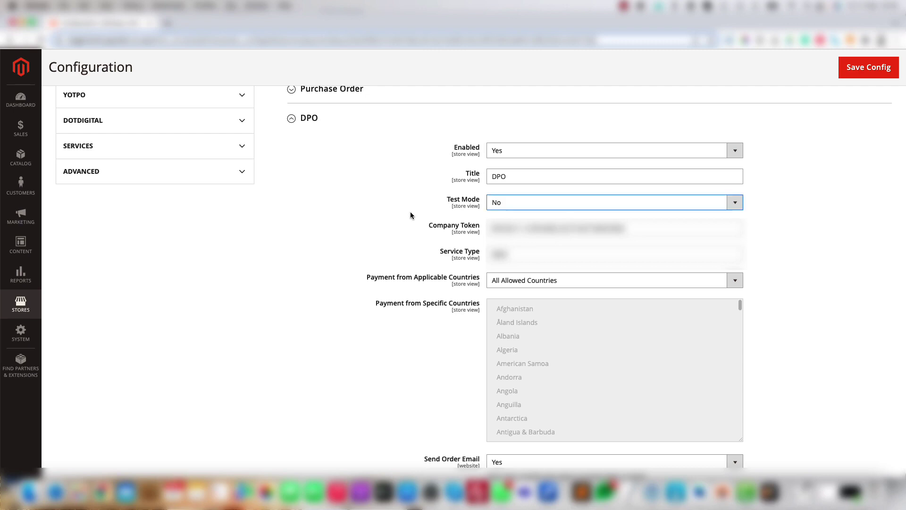
left_click(522, 207)
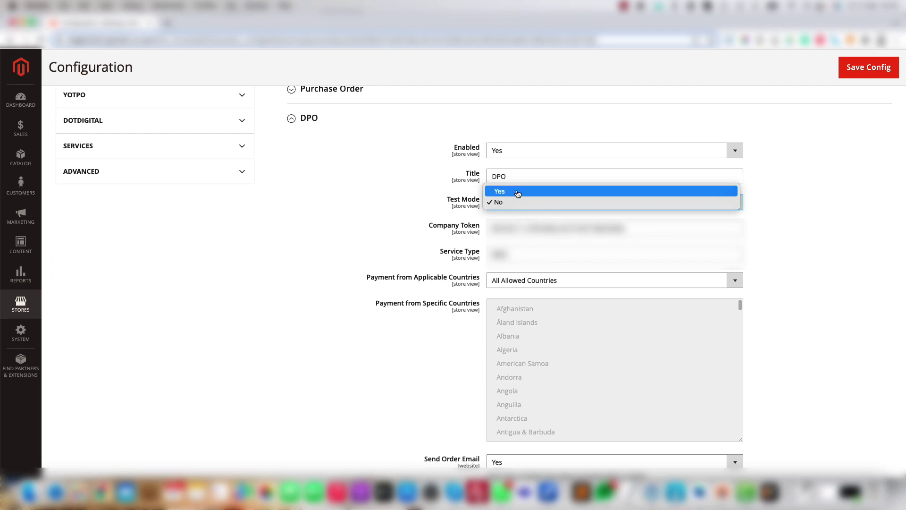
left_click(518, 191)
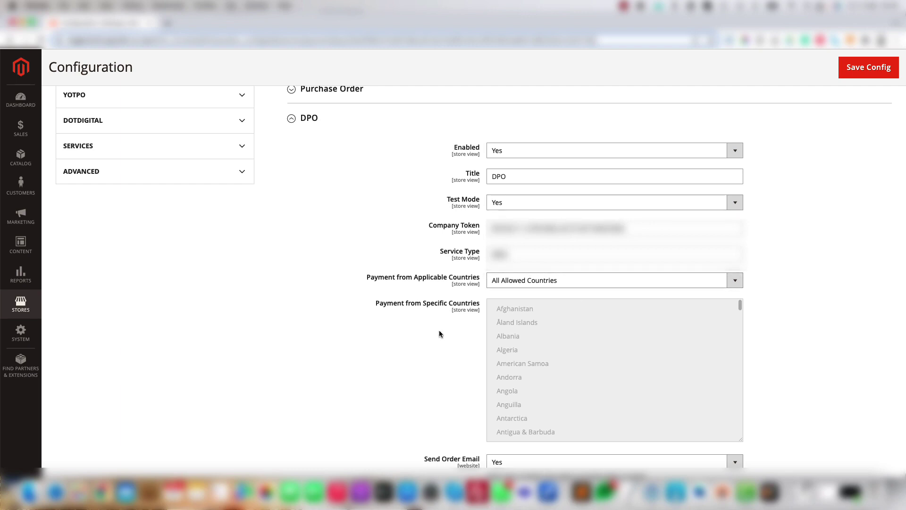
Set DPO's Payment from Applicable Countries to Specific Countries.
left_click(527, 282)
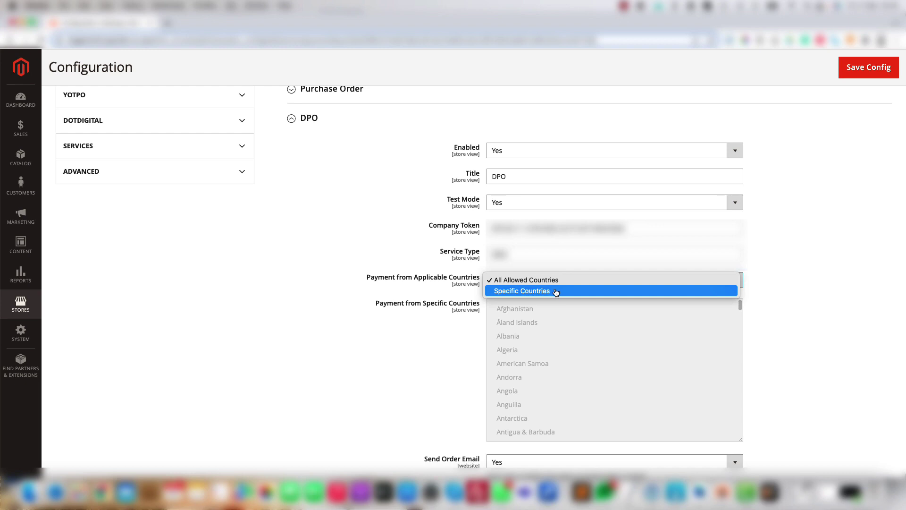
left_click(555, 292)
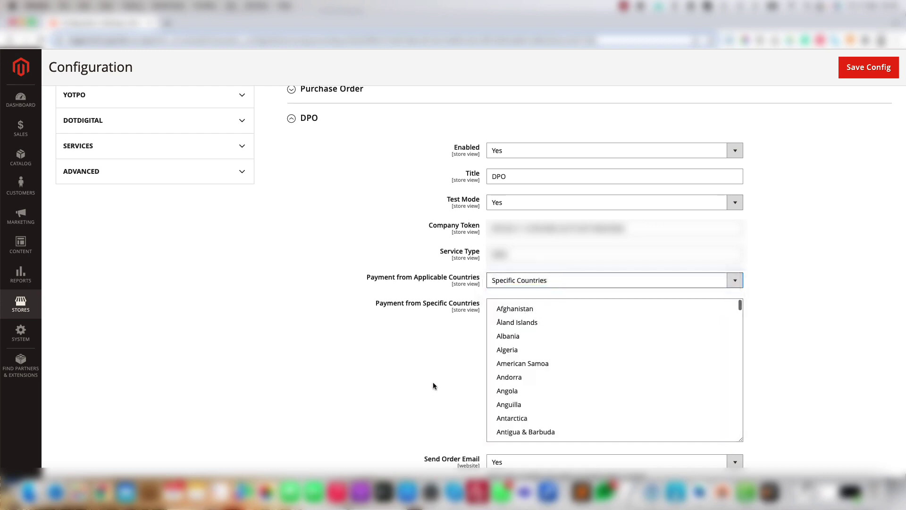
scroll(431, 382, "down", 5)
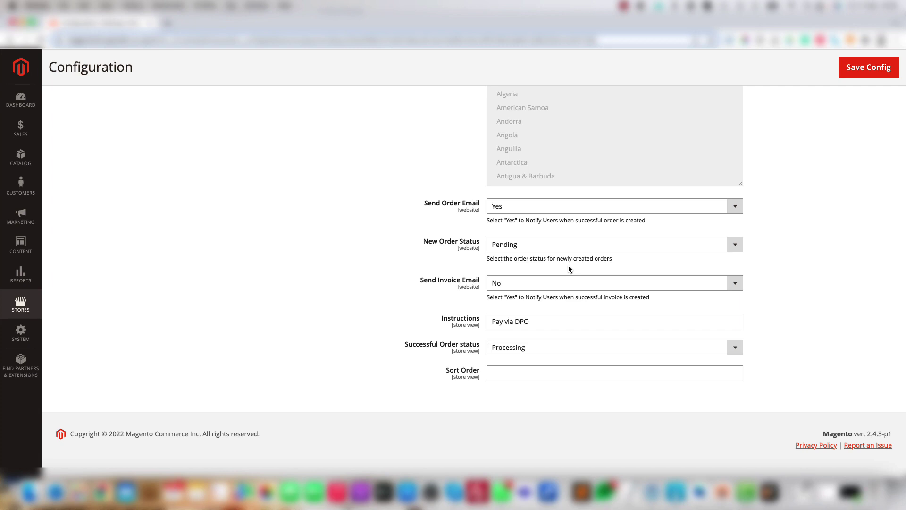
left_click(742, 250)
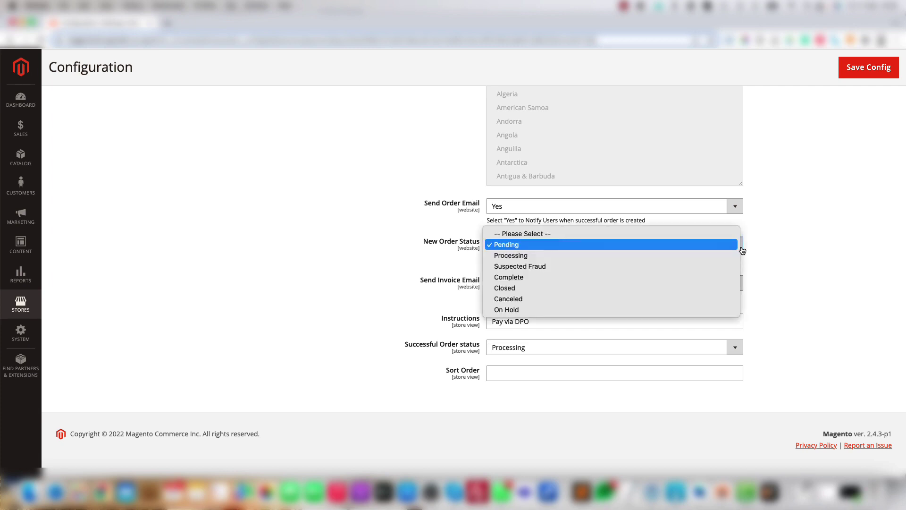
left_click(776, 260)
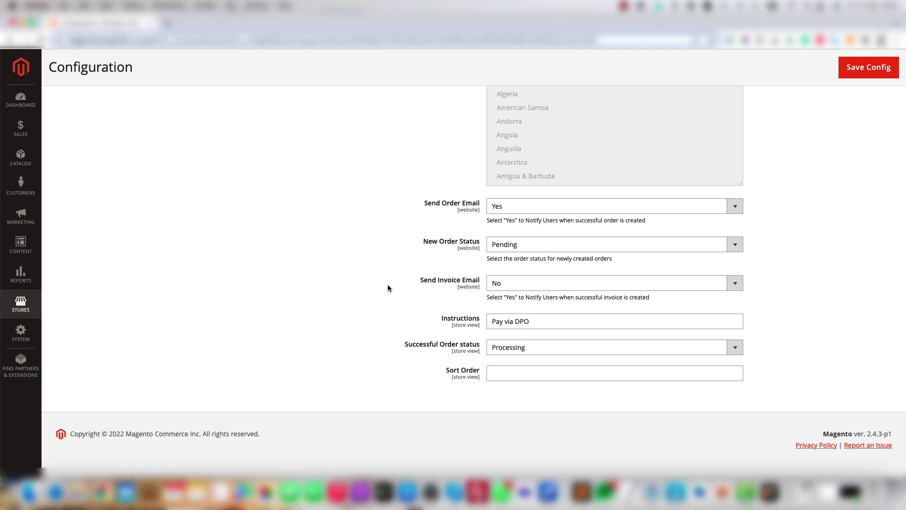
left_click(555, 283)
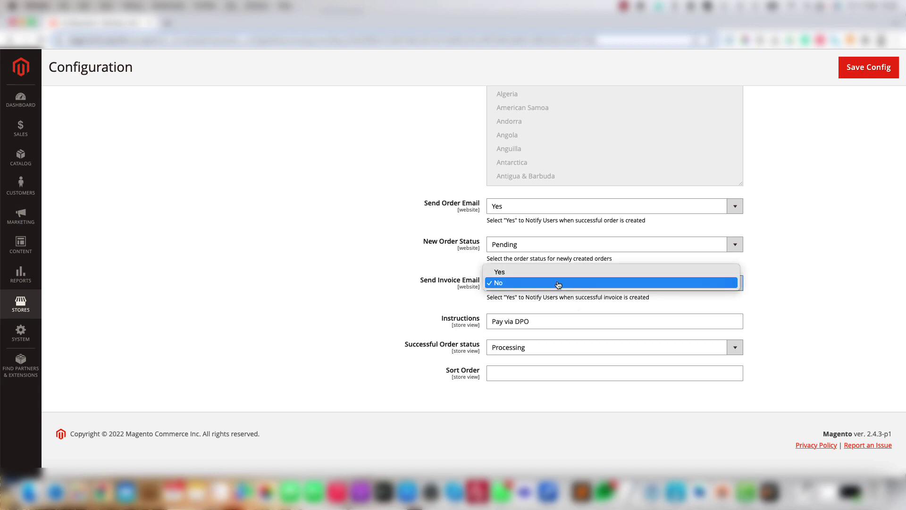
left_click(315, 300)
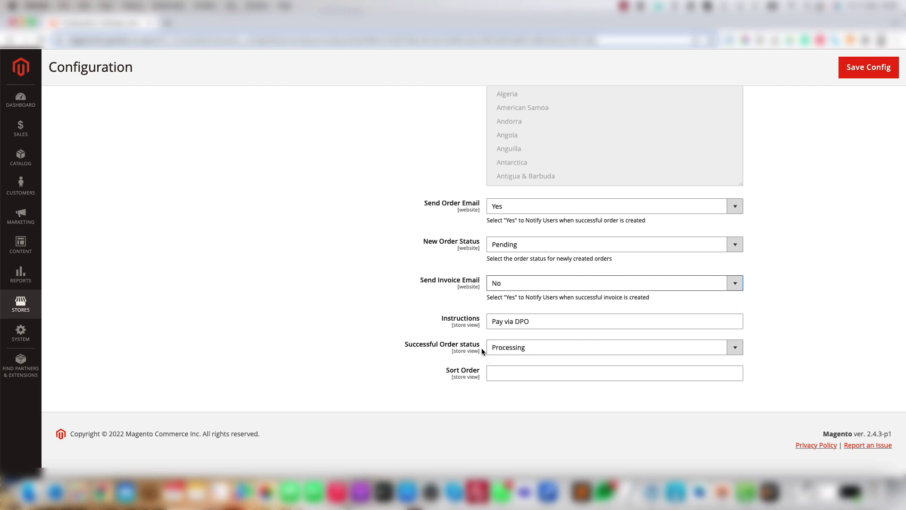
left_click(738, 352)
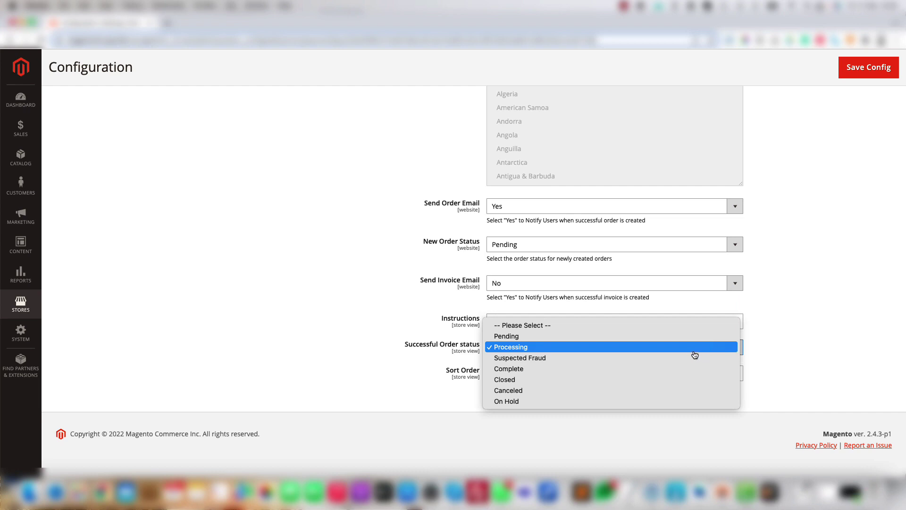
left_click(330, 377)
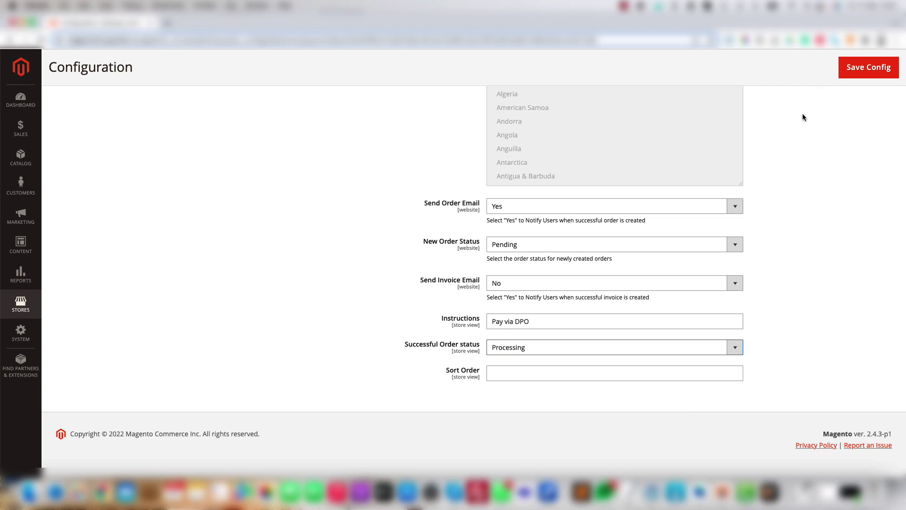
Save the DPO config, then mark the invalidated Page Cache for refresh in Cache Management.
left_click(860, 77)
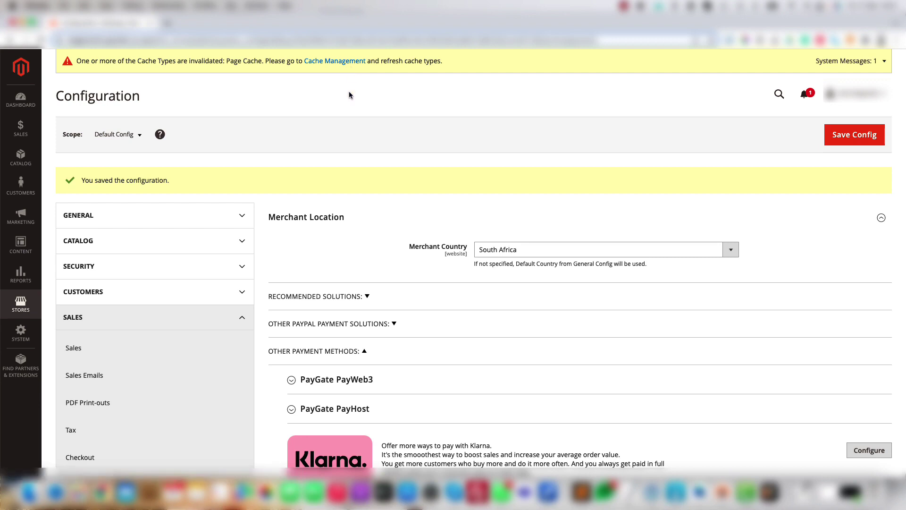
left_click(21, 332)
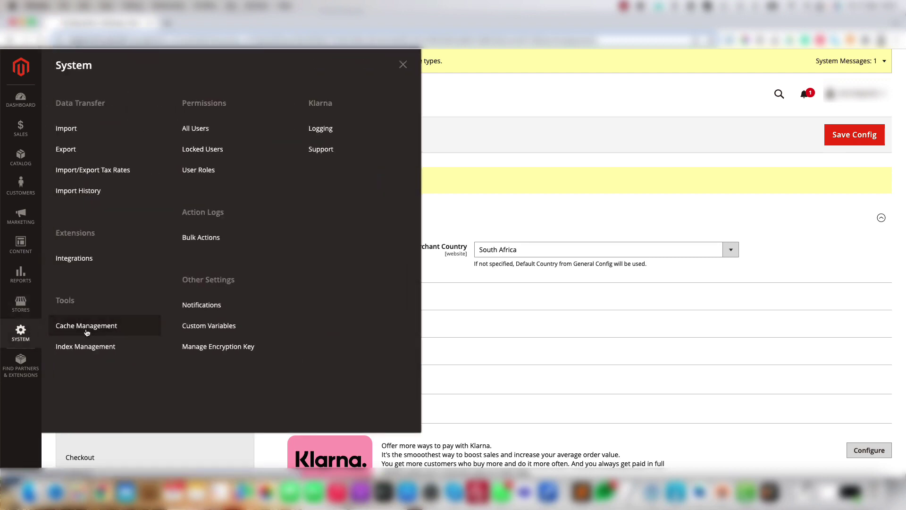
left_click(58, 327)
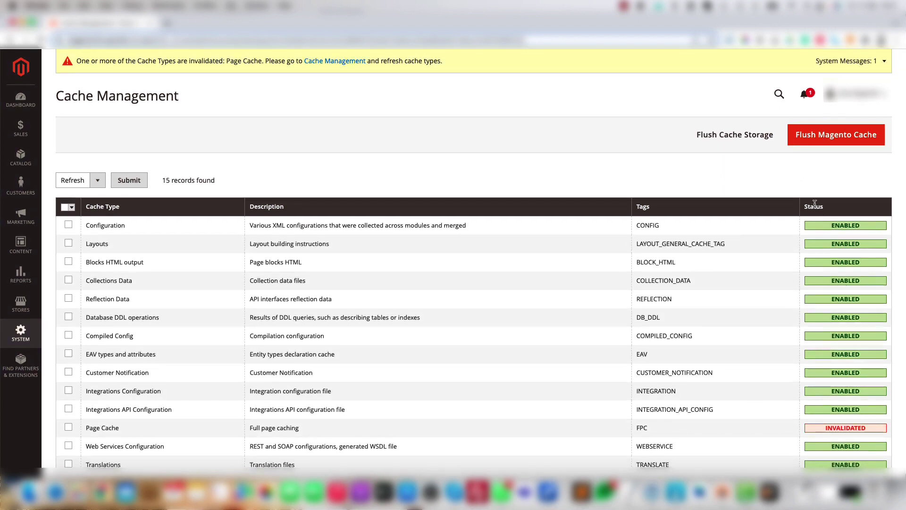
scroll(815, 203, "down", 1)
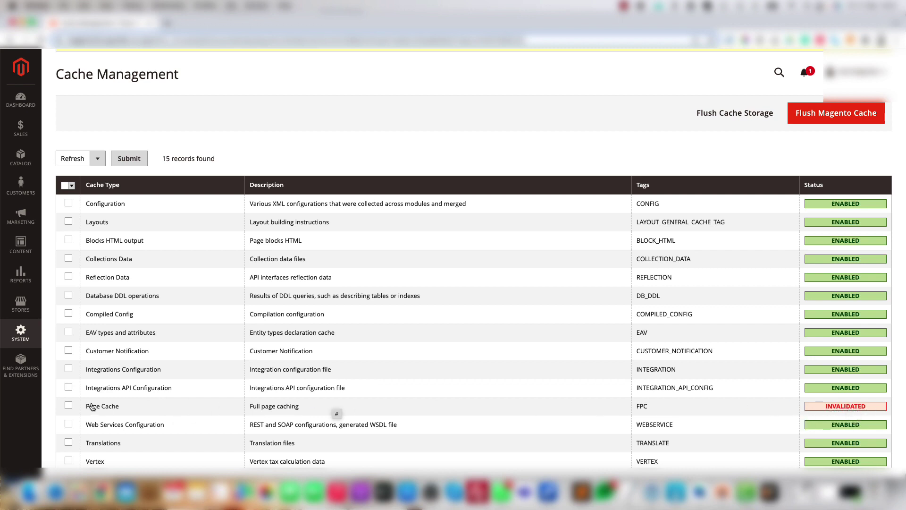
left_click(68, 406)
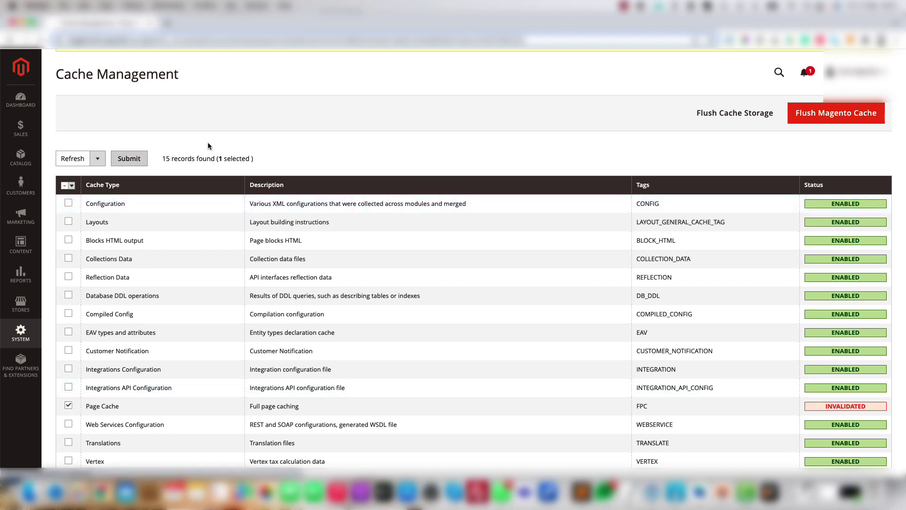
scroll(611, 306, "down", 5)
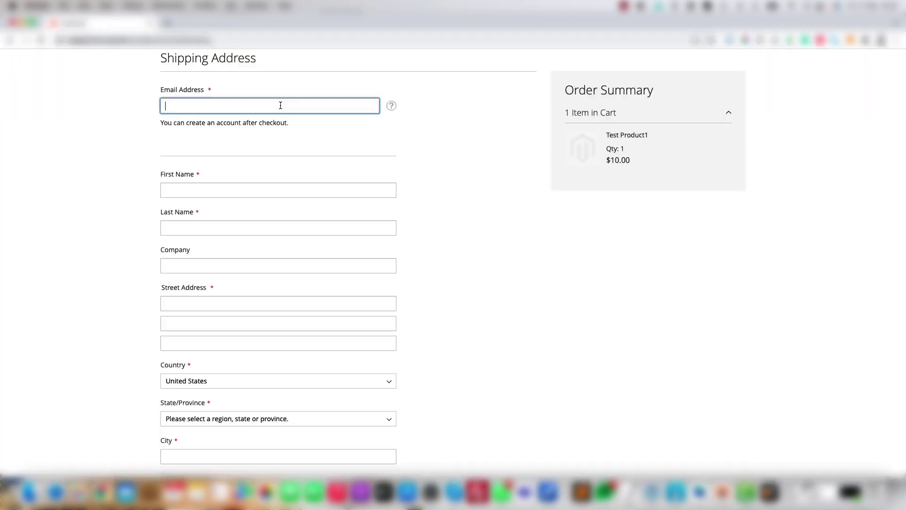
Choose DPO at Review & Payments and place the order to reach DPO Group.
type("t")
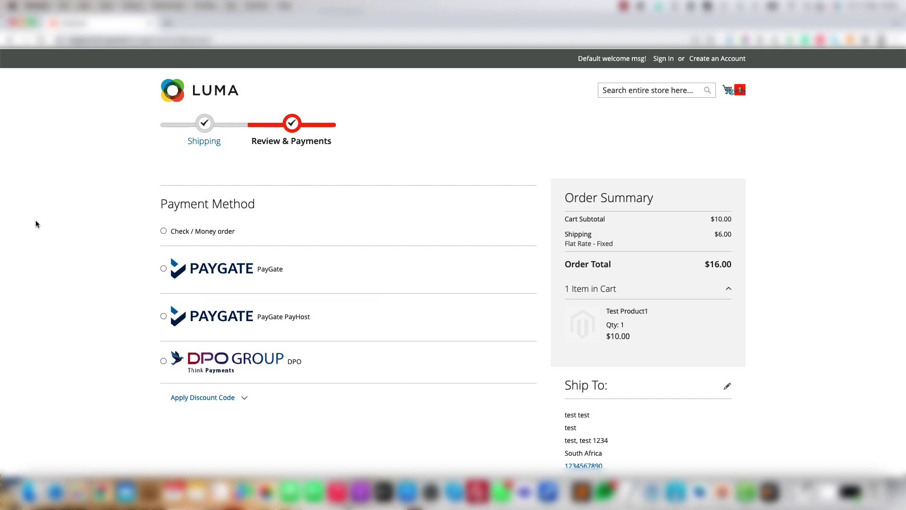
left_click(163, 361)
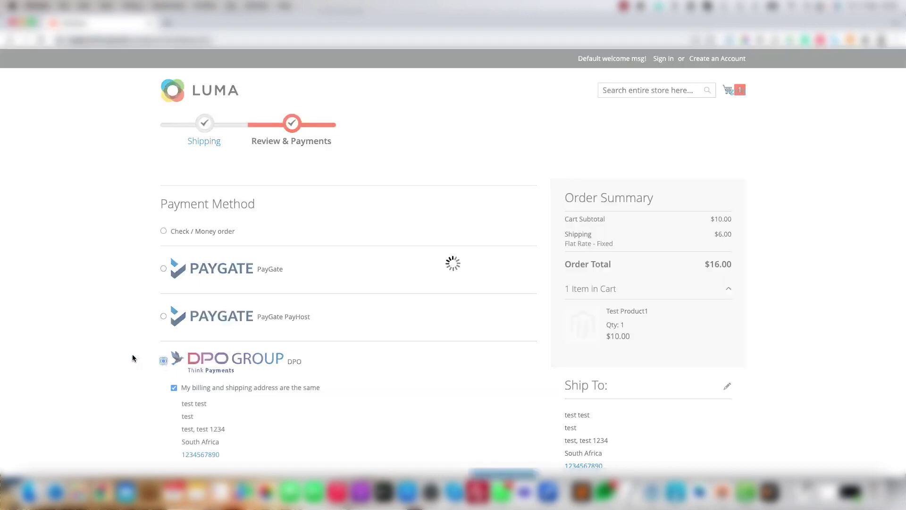
scroll(133, 359, "down", 3)
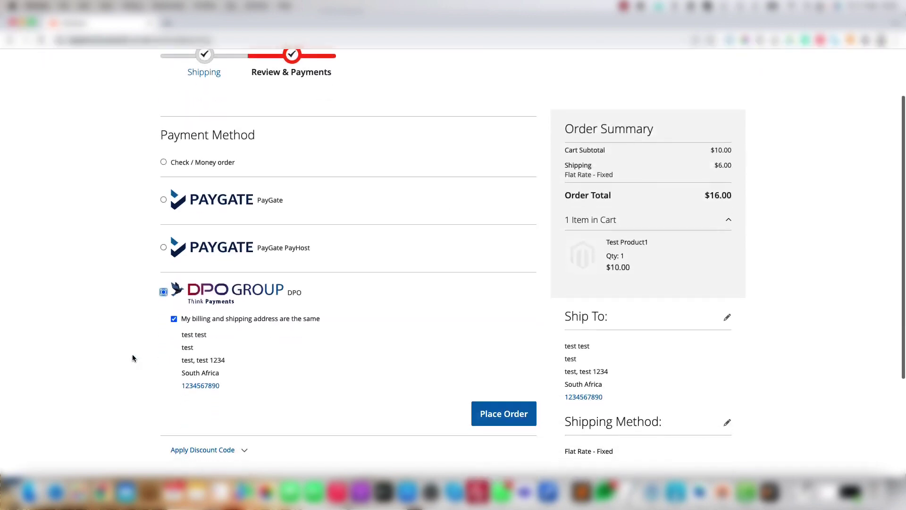
left_click(491, 417)
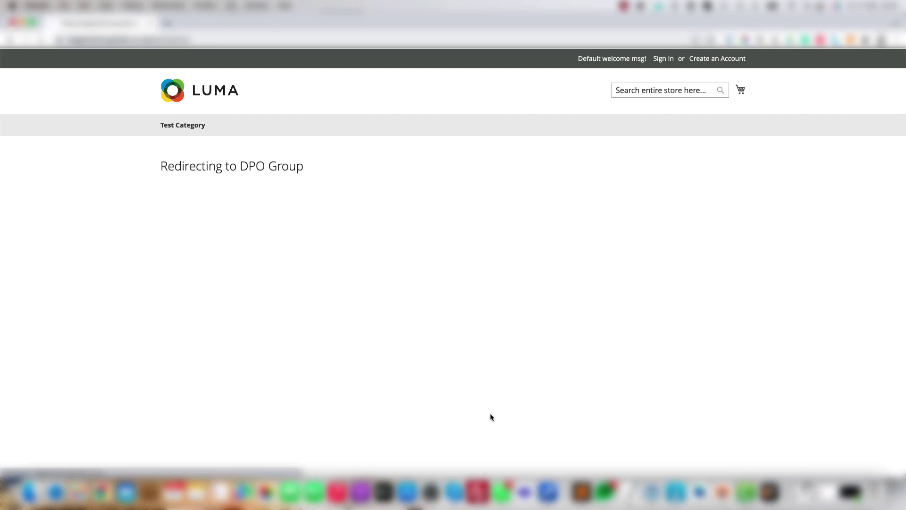